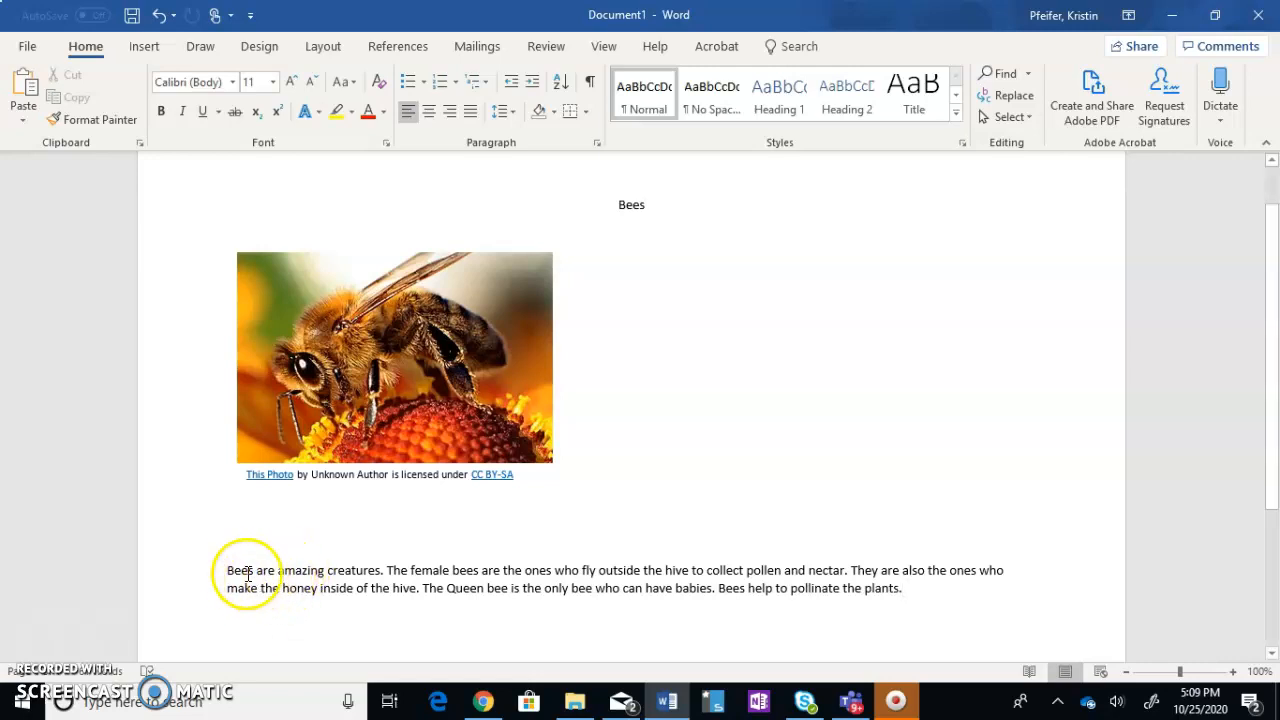
Set the body paragraph about bees to font size 14 with 2.0 line spacing
left_click_drag(222, 563, 911, 586)
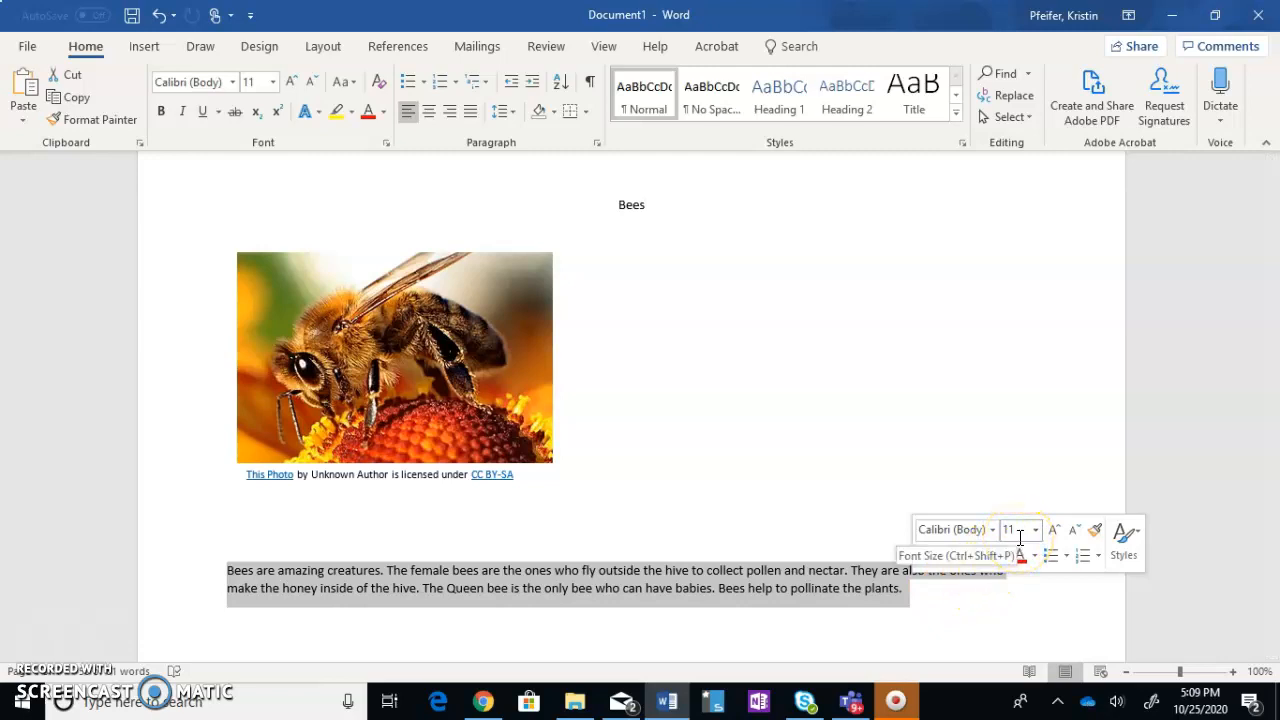
left_click(273, 83)
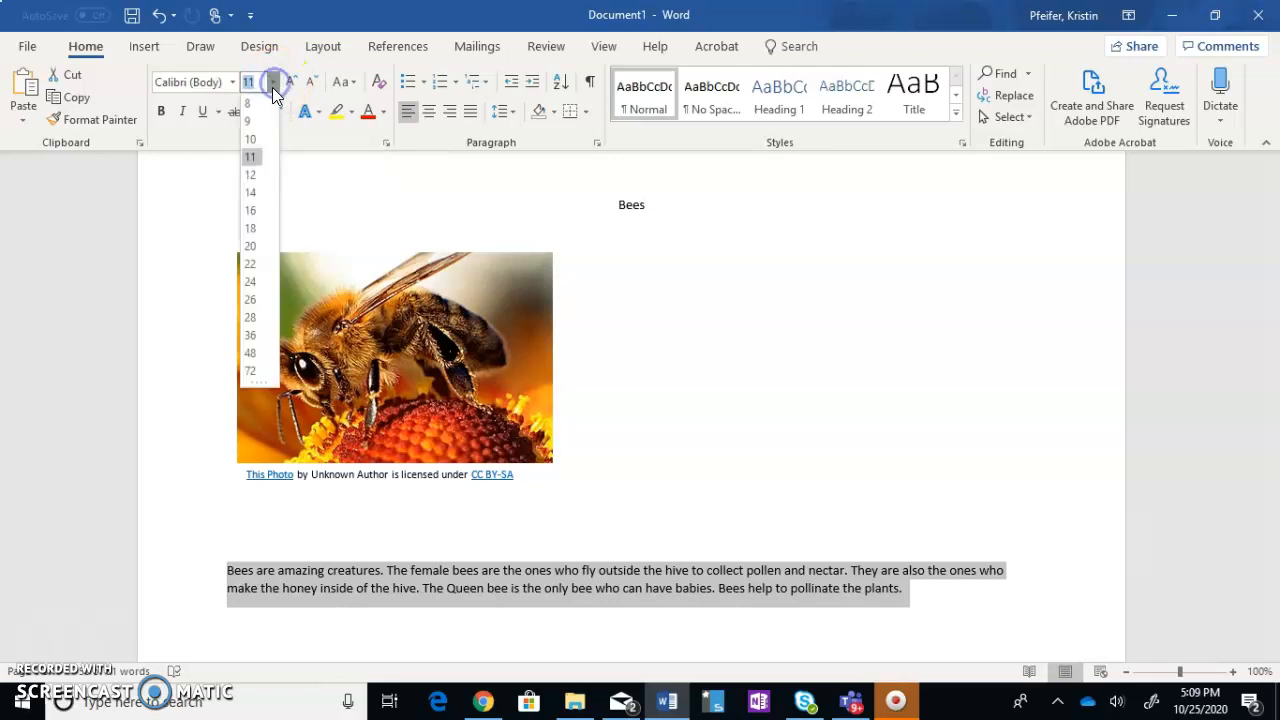
left_click(250, 190)
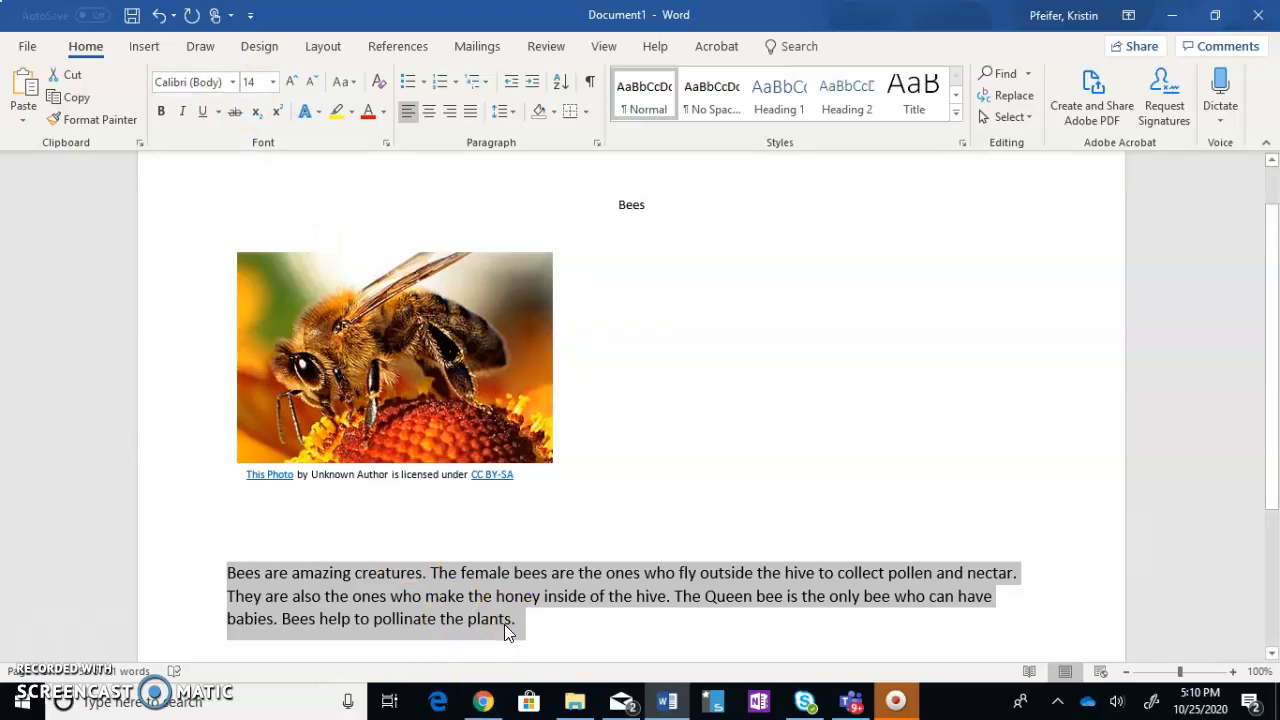
left_click(517, 112)
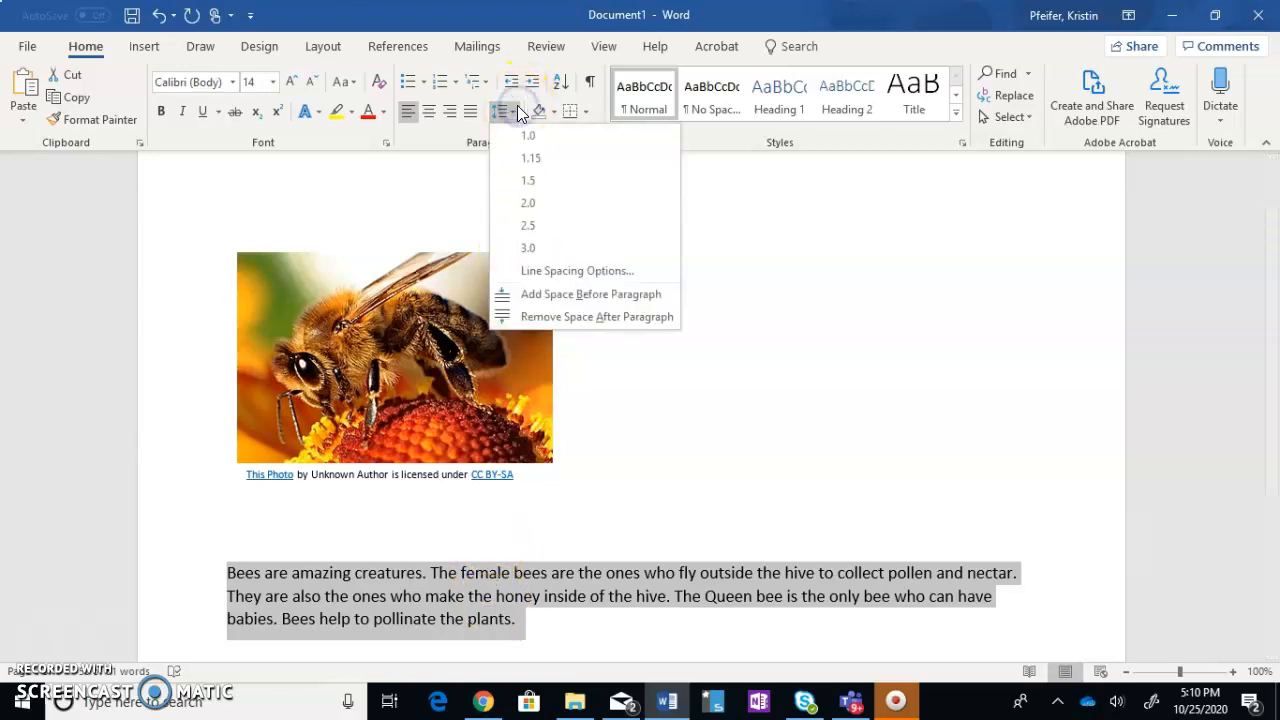
left_click(511, 205)
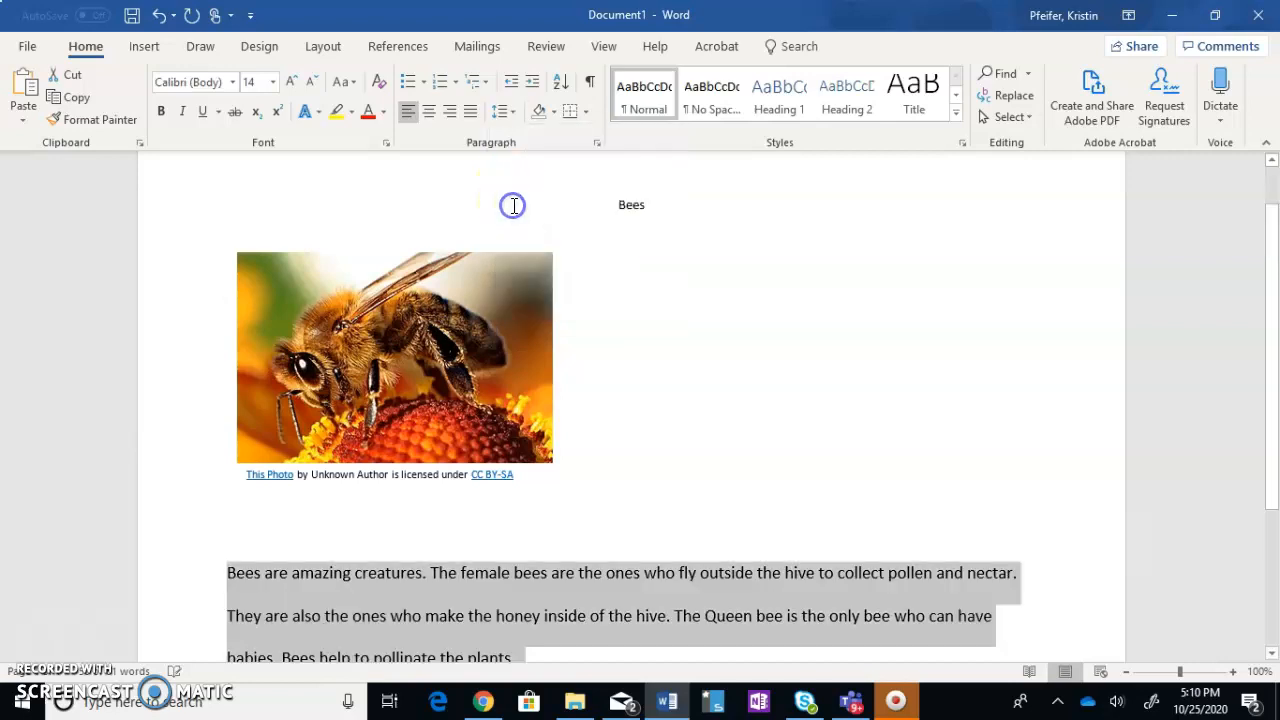
left_click(754, 454)
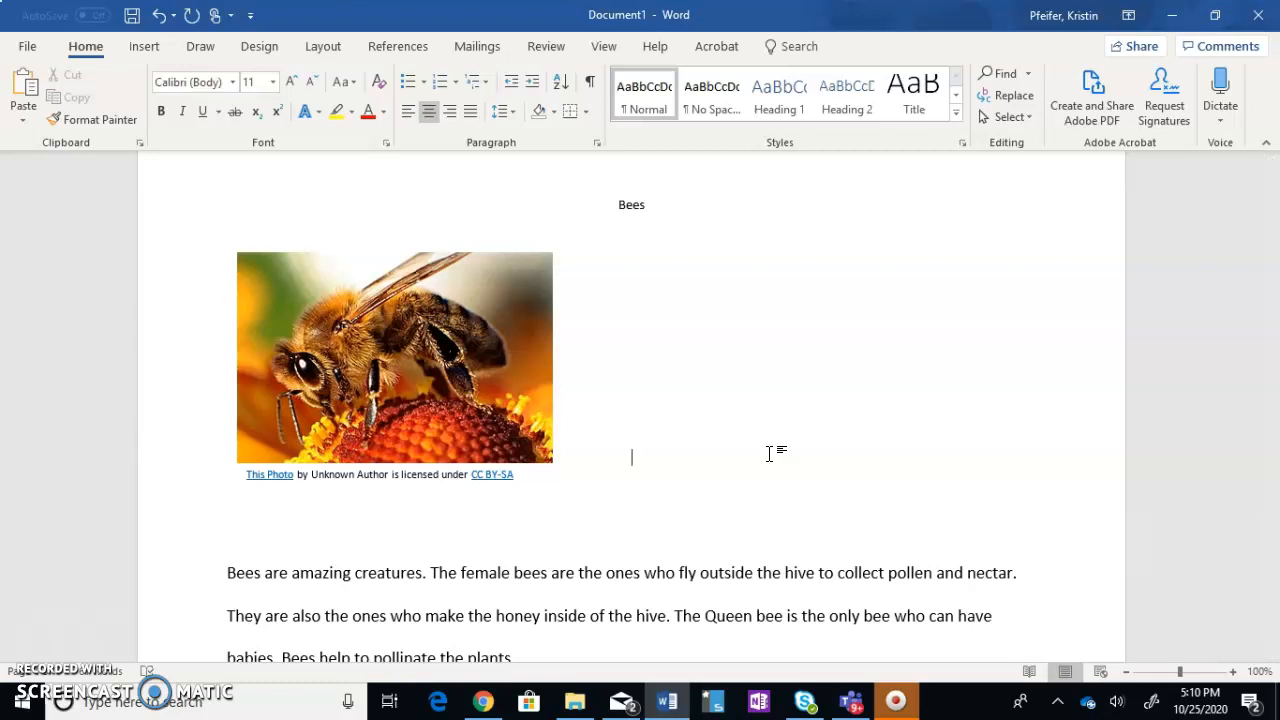
Cut the sentence "Bees help to pollinate the plants." from the end of the body paragraph
scroll(674, 451, "down", 3)
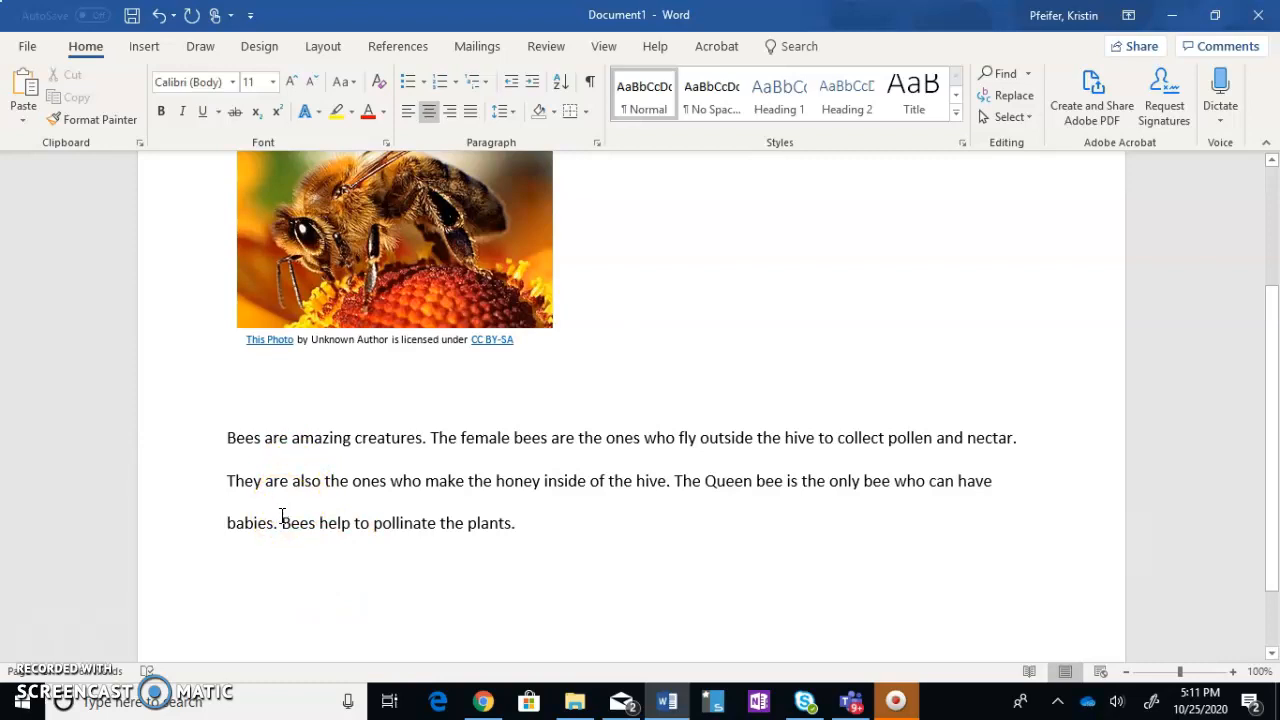
left_click_drag(282, 517, 528, 529)
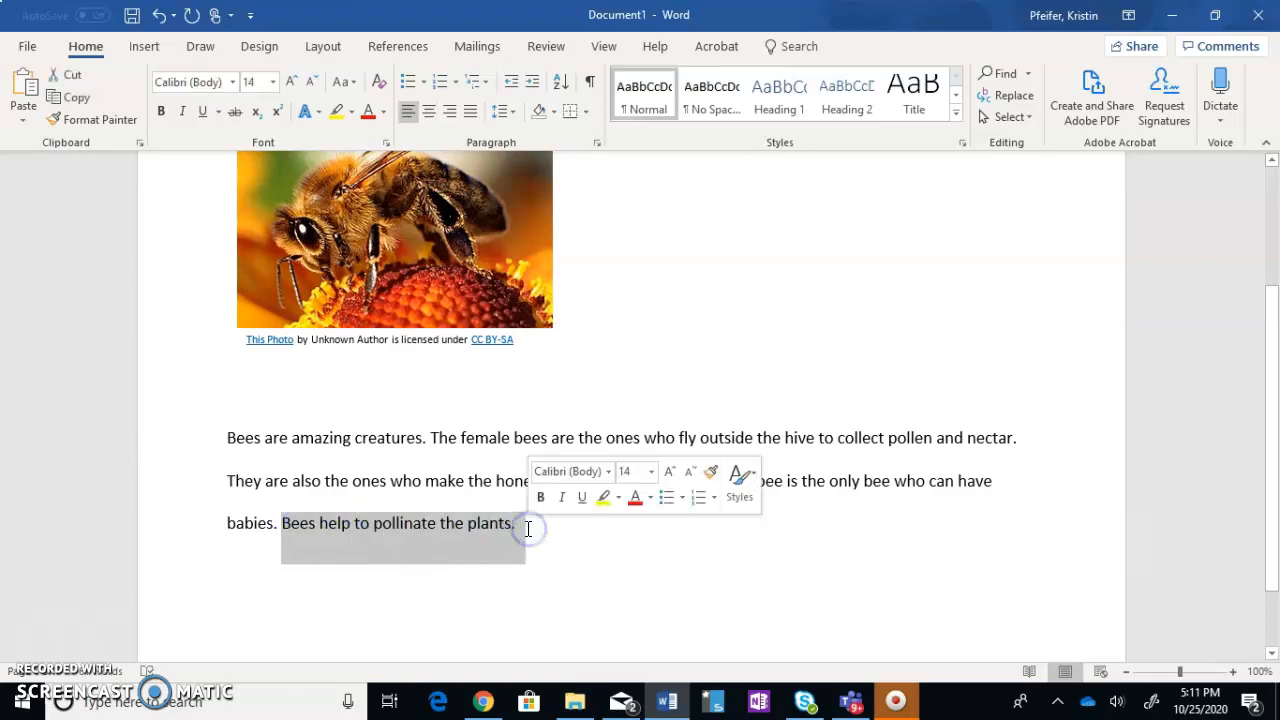
right_click(474, 531)
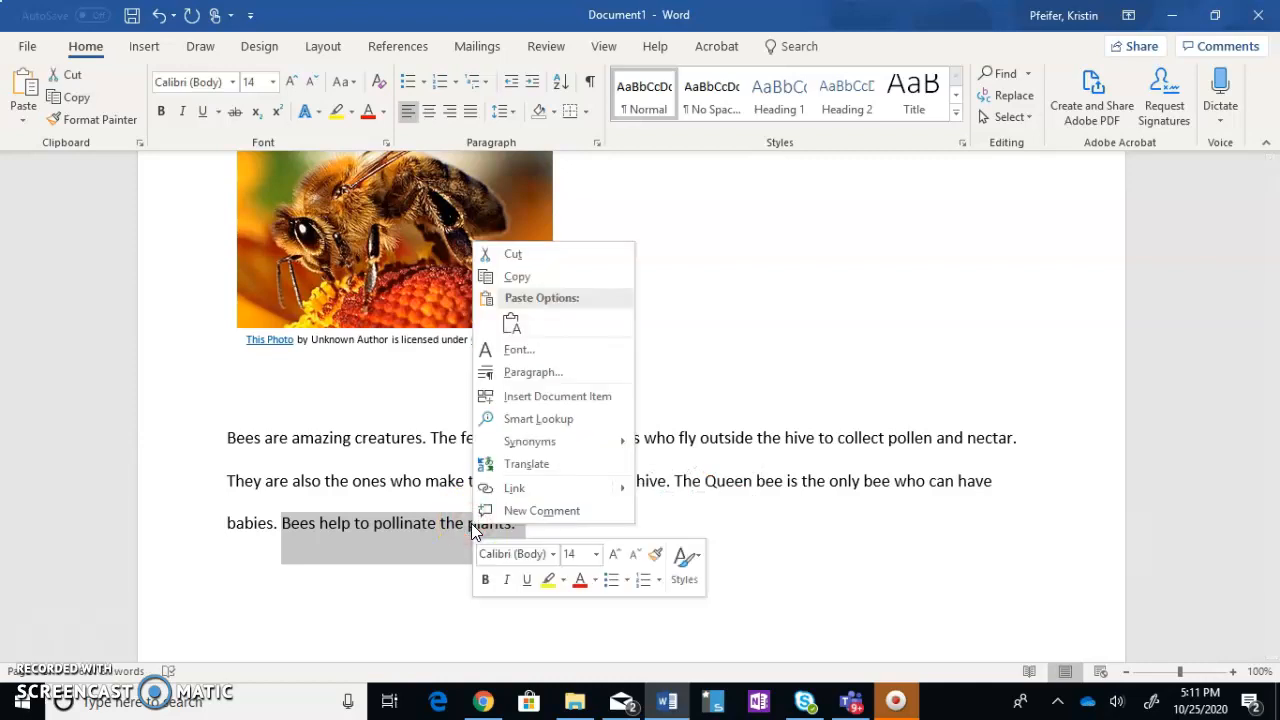
left_click(515, 252)
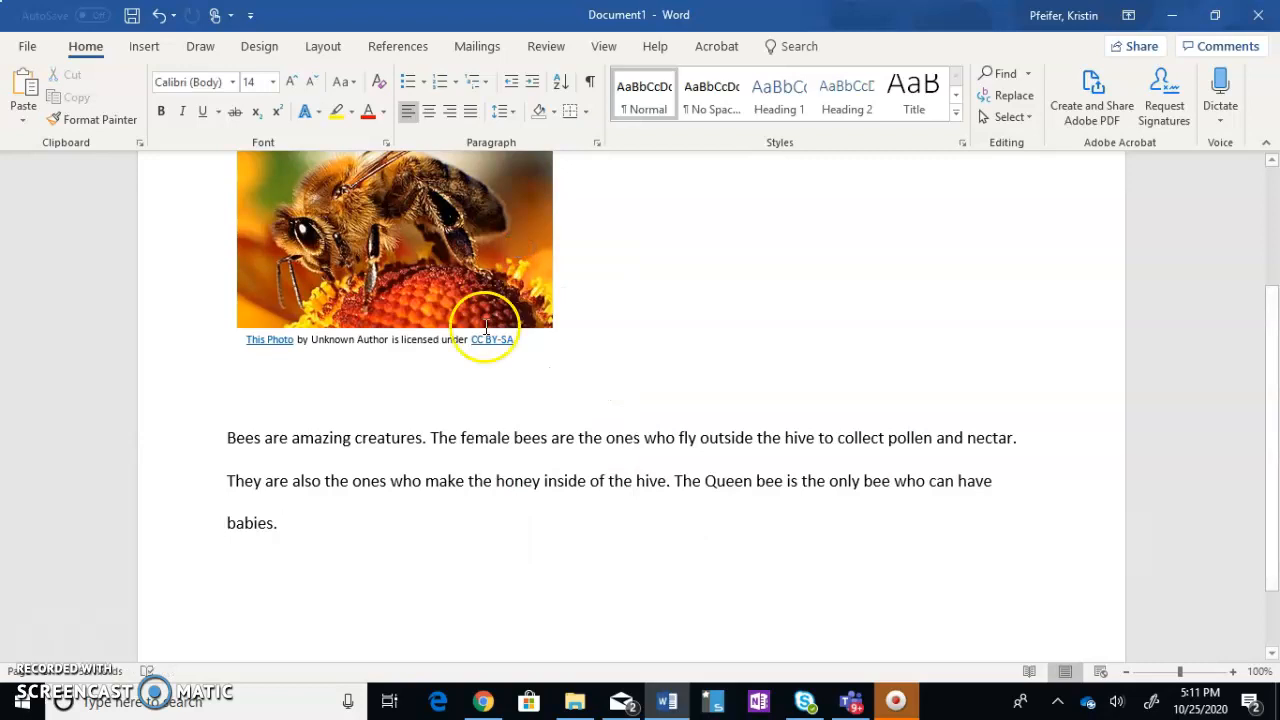
Paste the cut sentence after "Bees are amazing creatures." and remove the paragraph break that follows it
left_click(430, 440)
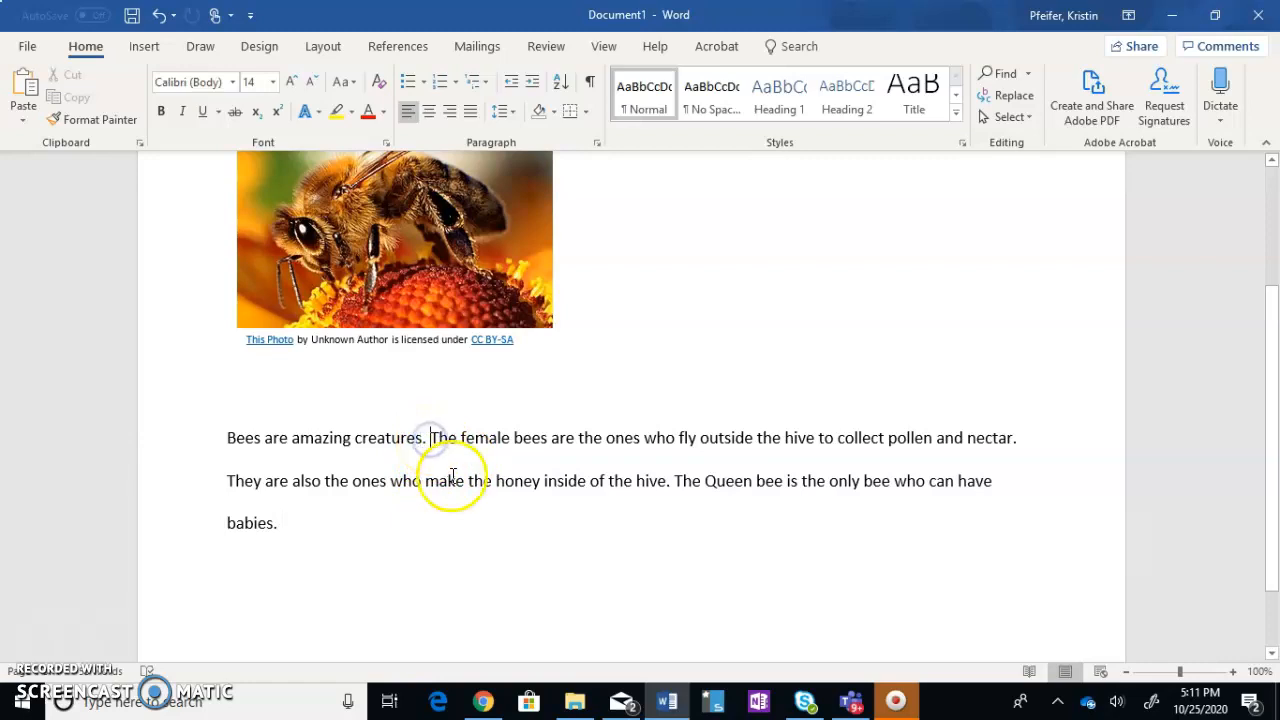
left_click(416, 453)
left_click(426, 438)
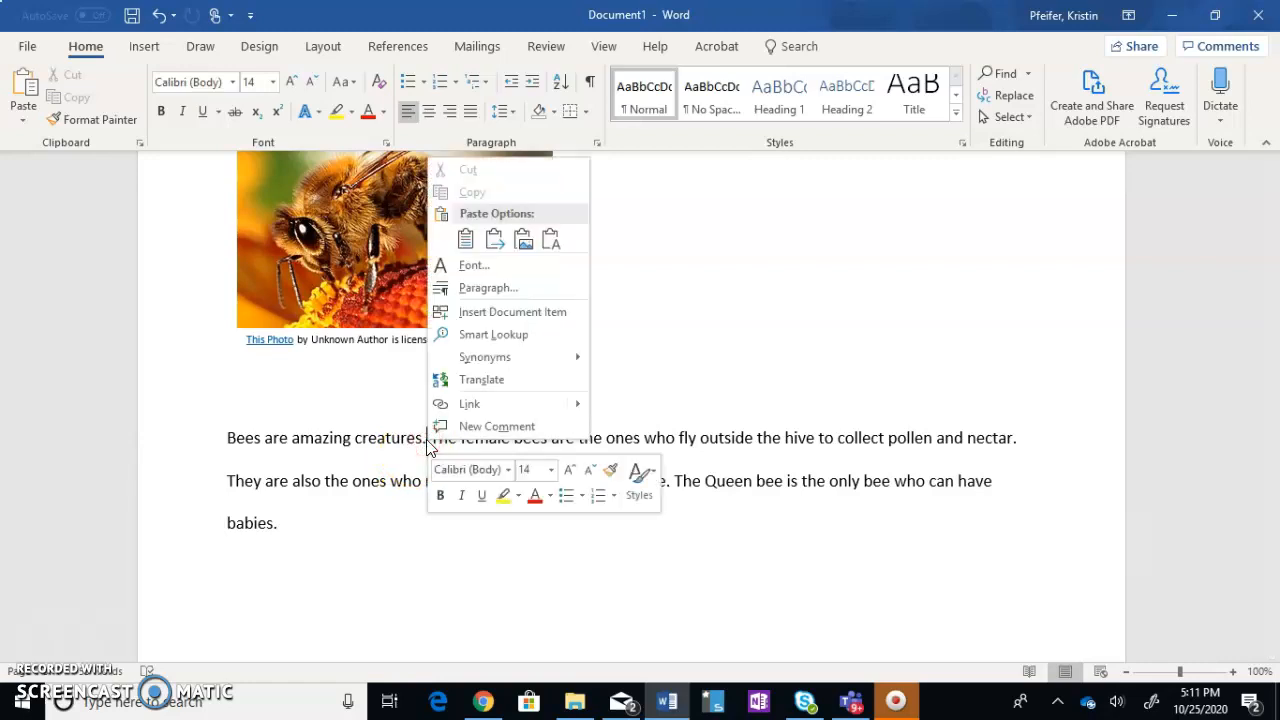
left_click(466, 242)
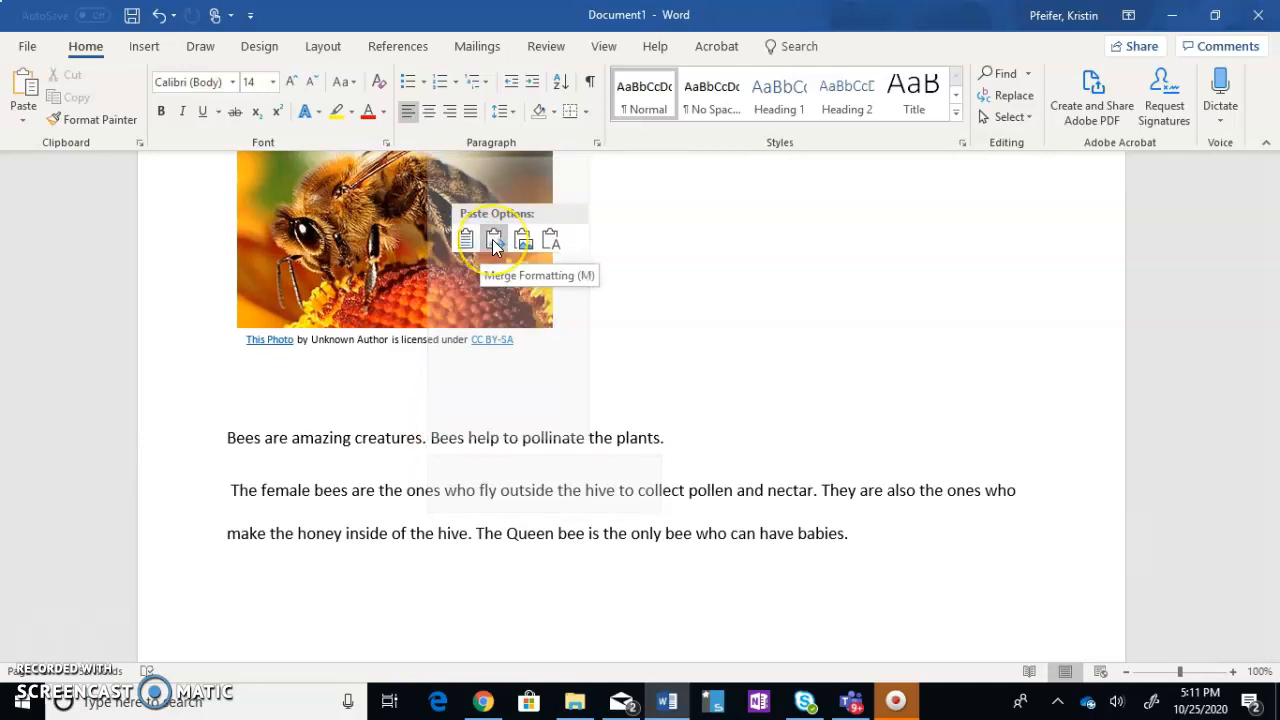
left_click(493, 241)
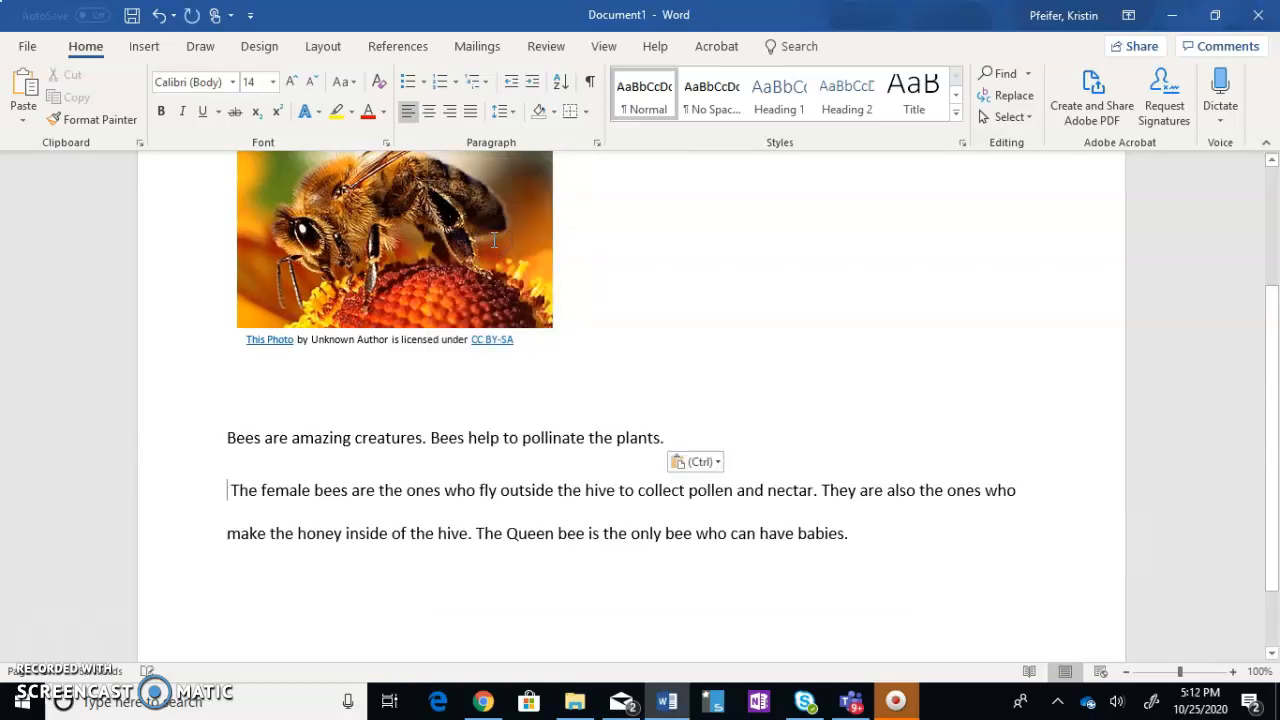
left_click(690, 435)
key("Delete")
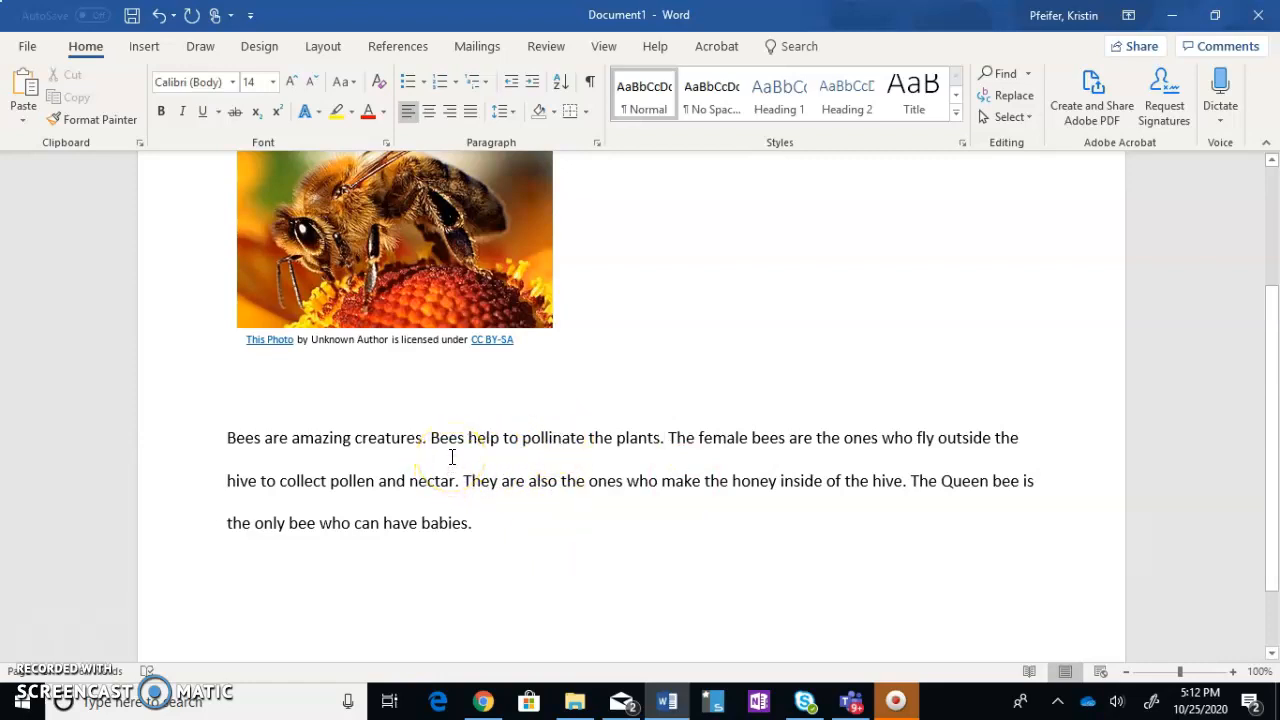
left_click(490, 483)
right_click(490, 483)
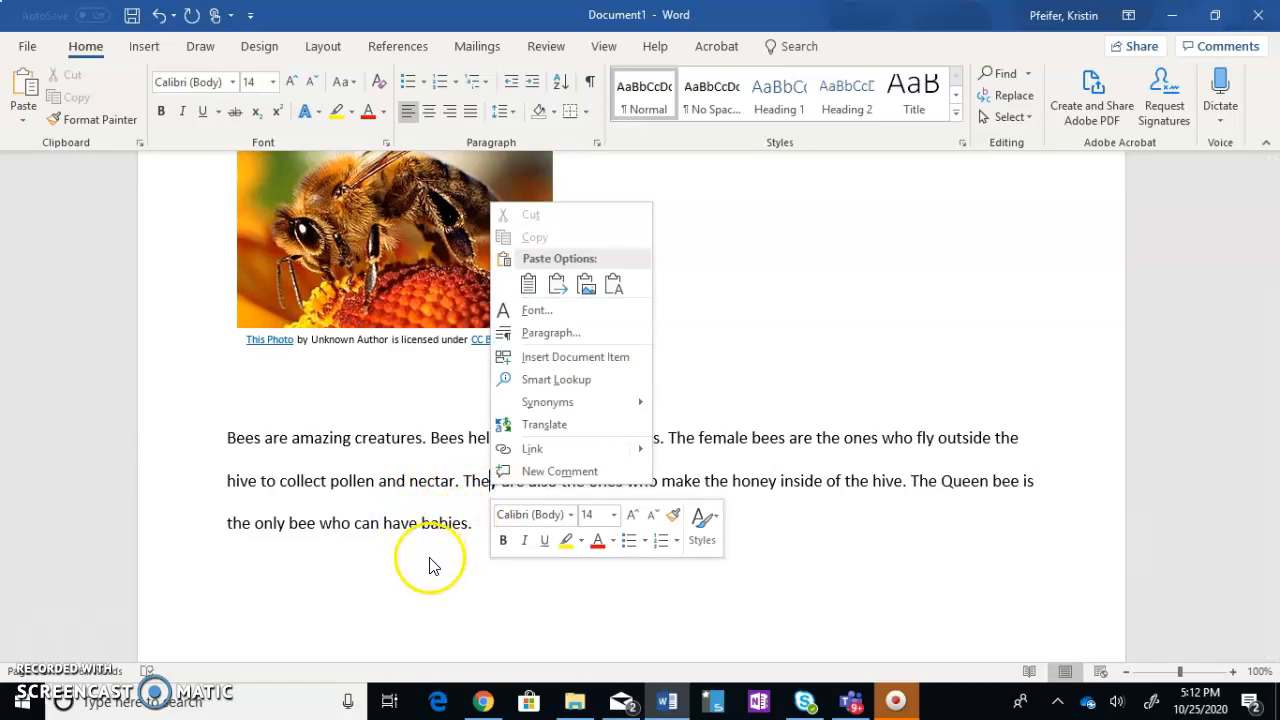
left_click(476, 525)
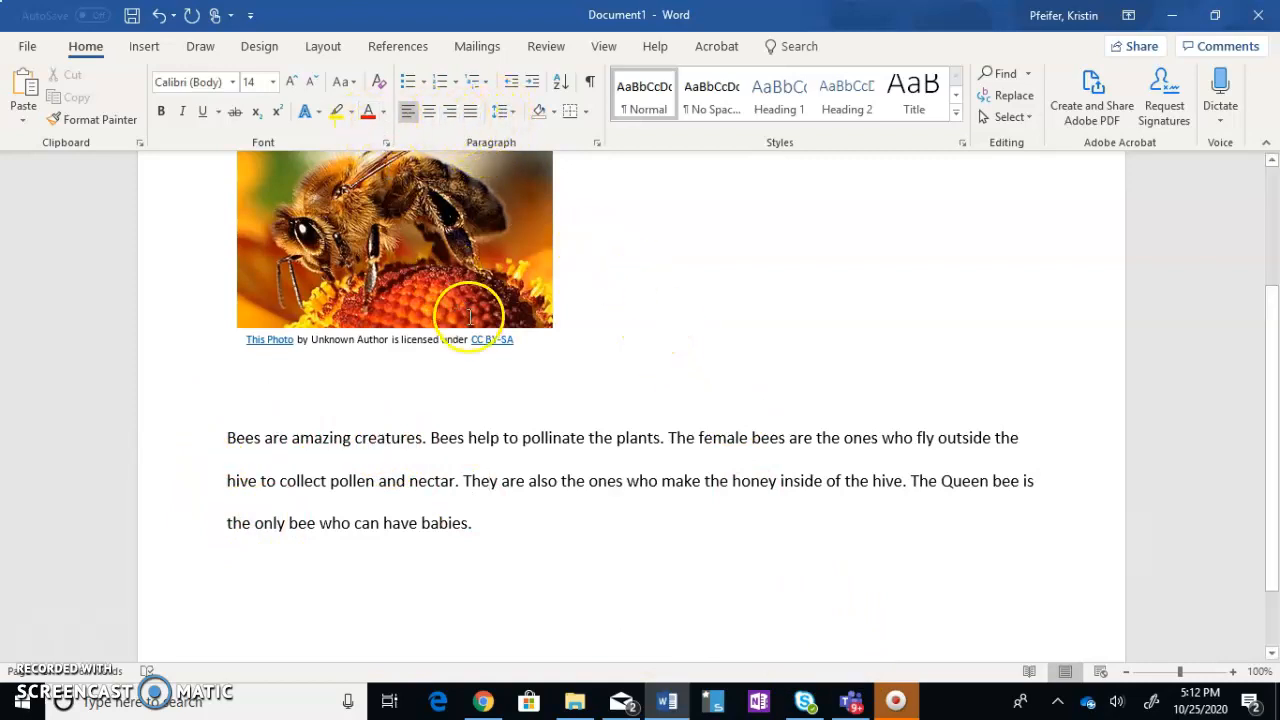
Increase the font size of the title "Bees"
scroll(491, 337, "up", 4)
left_click_drag(616, 266, 659, 266)
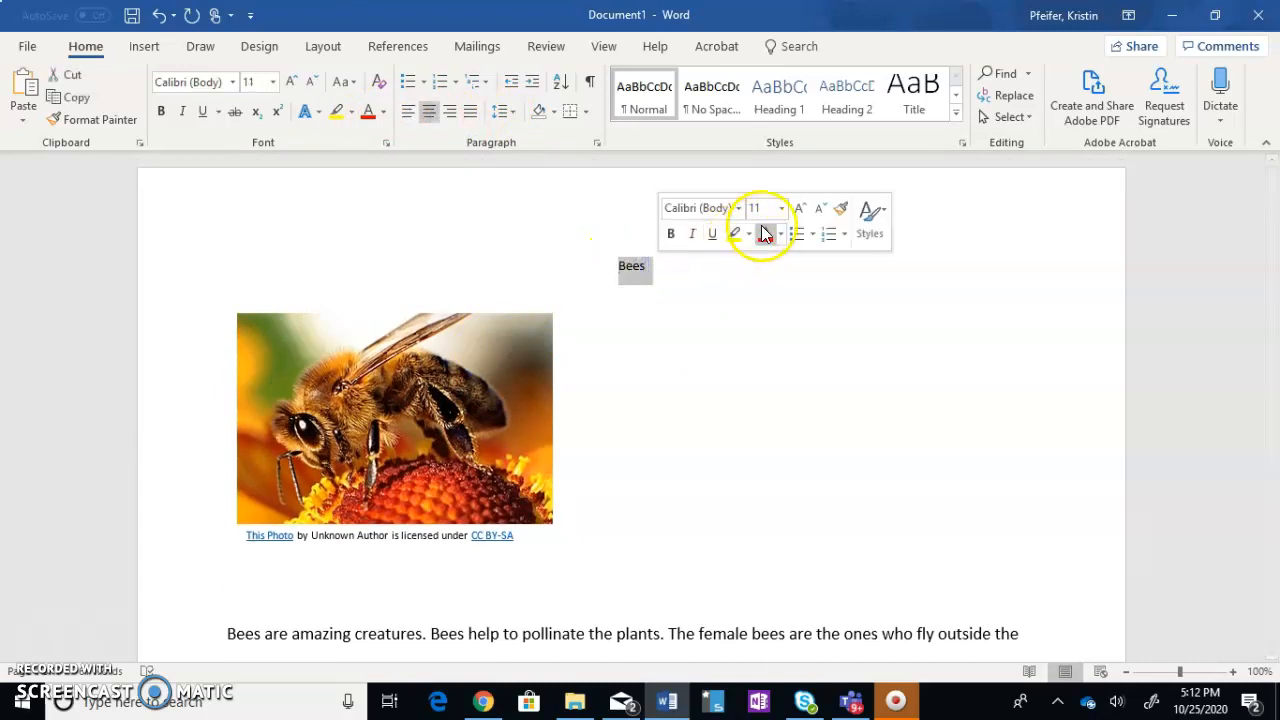
left_click(783, 208)
left_click(771, 339)
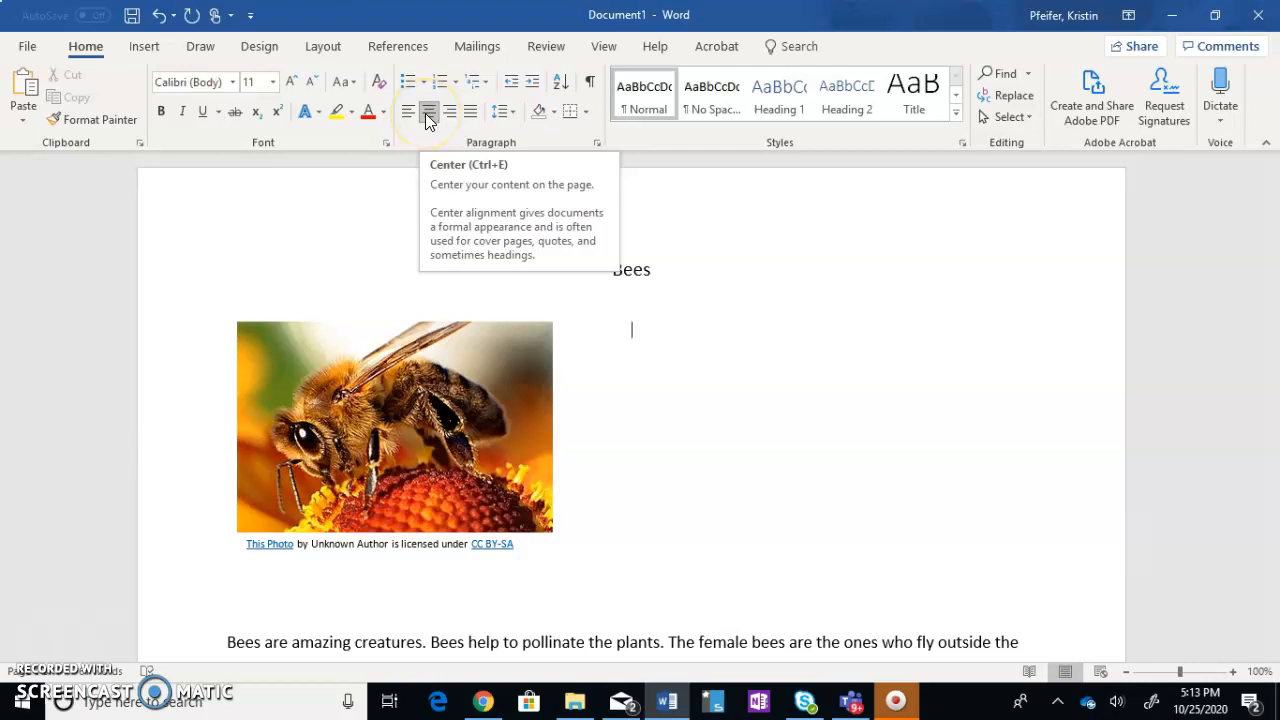
Left-align the empty line below the title, beside the bee picture
scroll(543, 520, "down", 2)
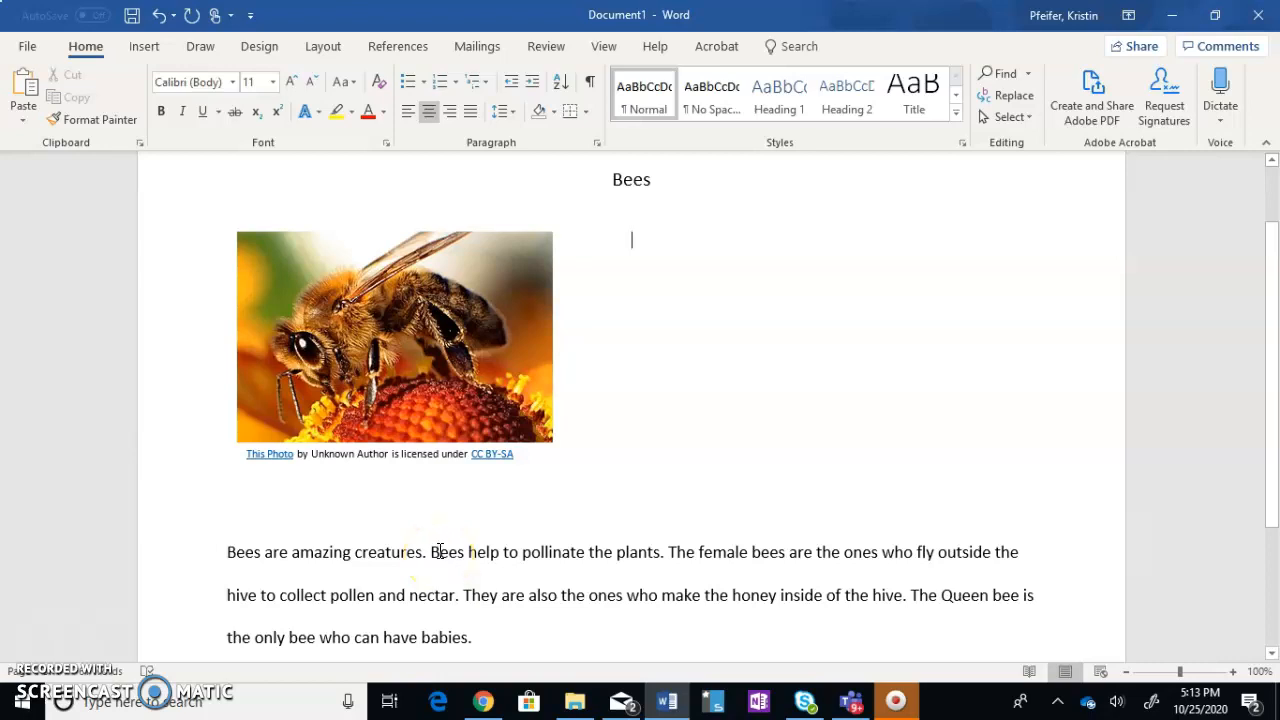
left_click(410, 119)
left_click(409, 118)
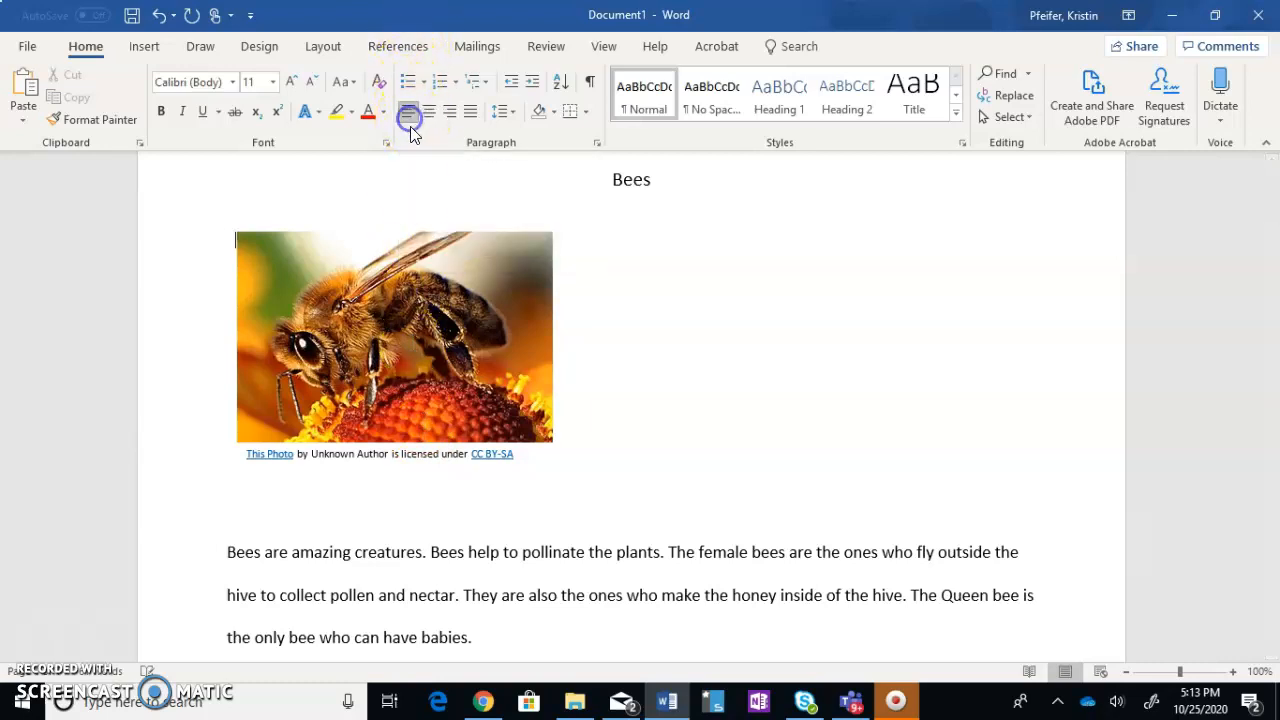
scroll(431, 318, "down", 1)
scroll(430, 318, "down", 3)
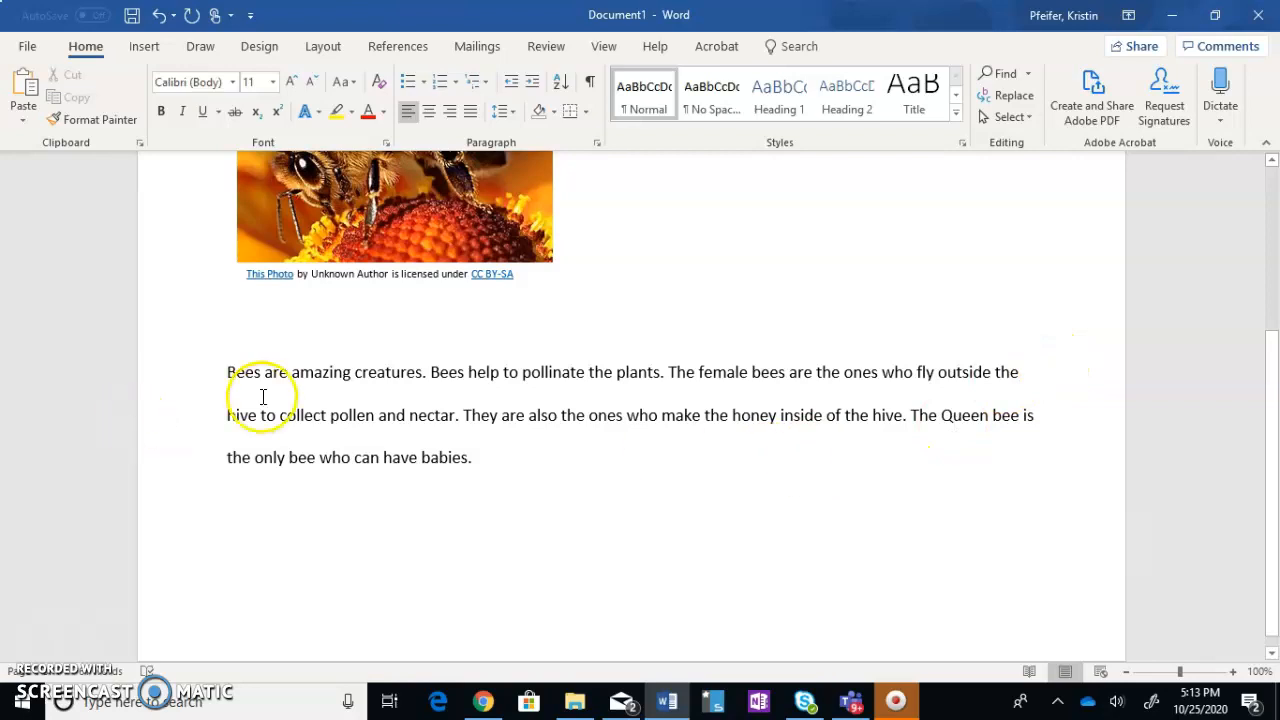
scroll(614, 372, "up", 4)
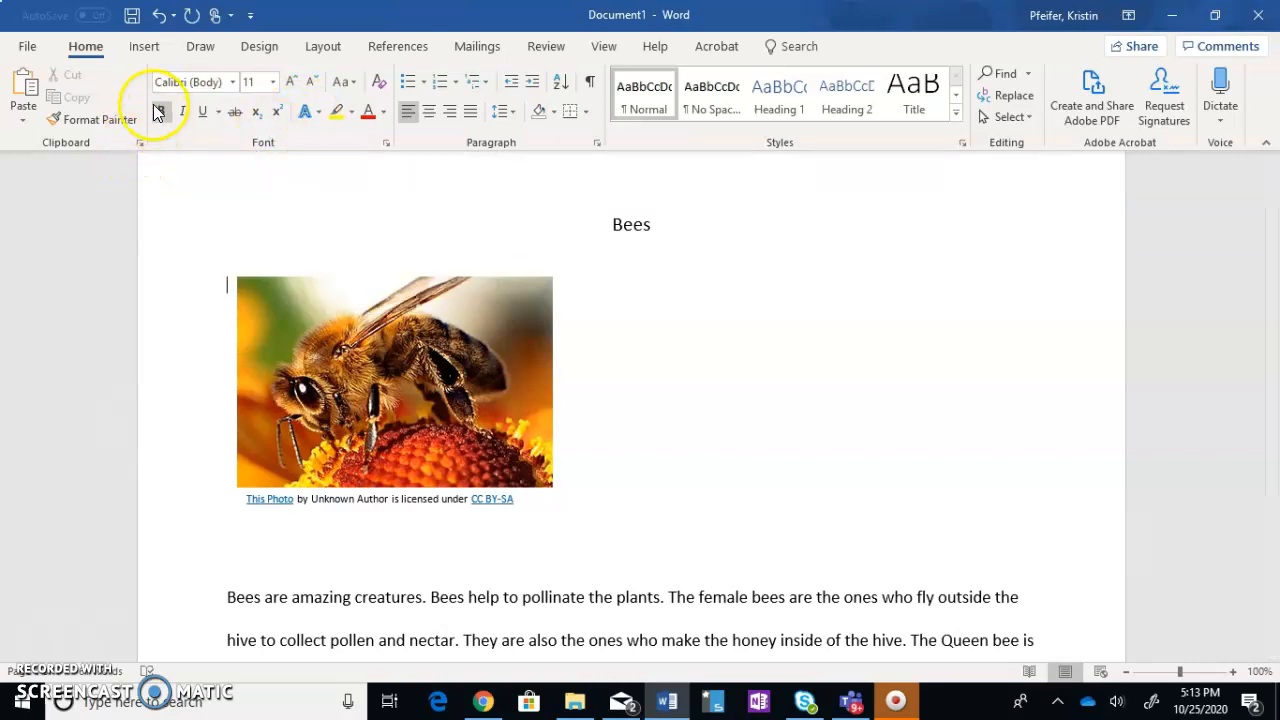
left_click(145, 47)
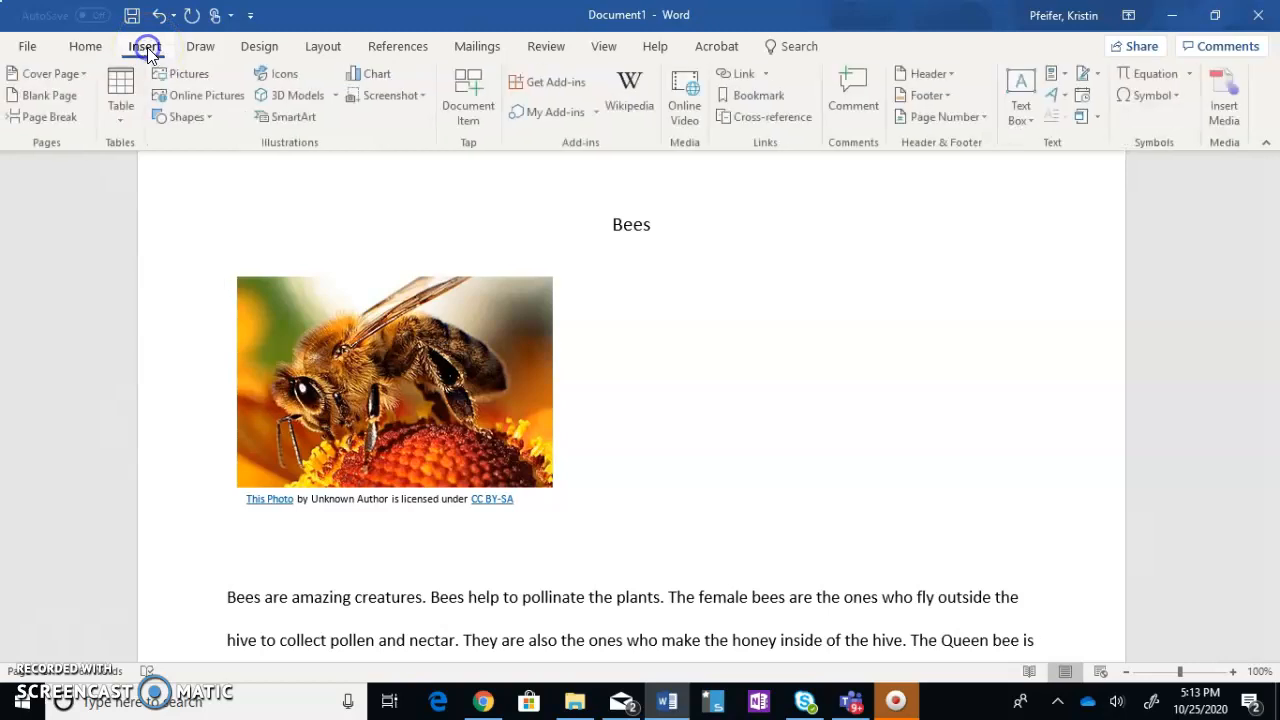
left_click(75, 50)
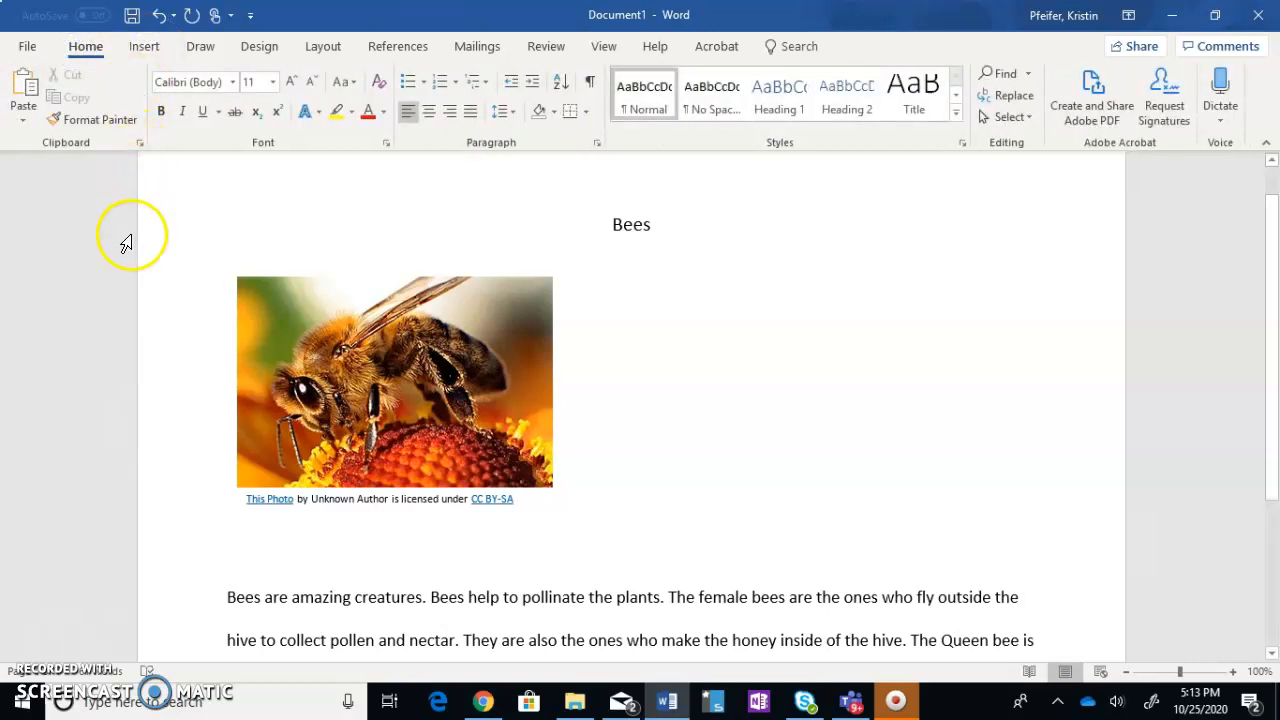
scroll(1050, 395, "down", 3)
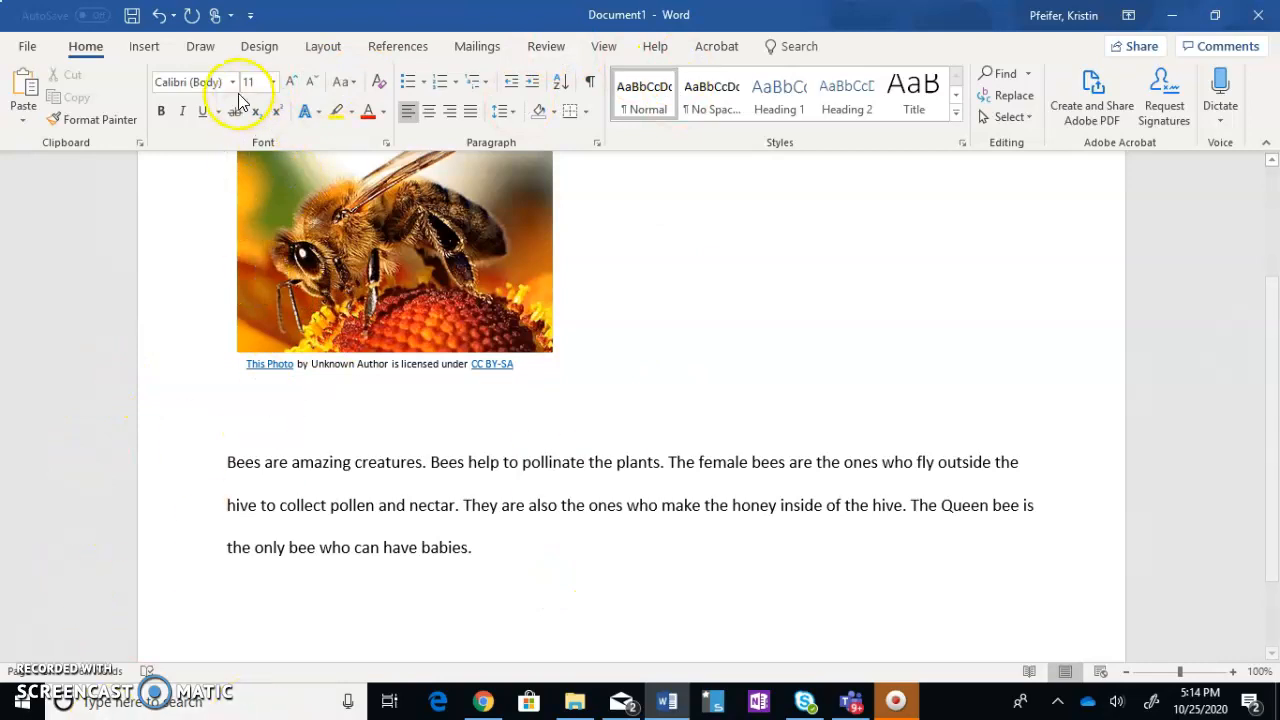
Open the program's Help and get its search field ready for a query
left_click(673, 56)
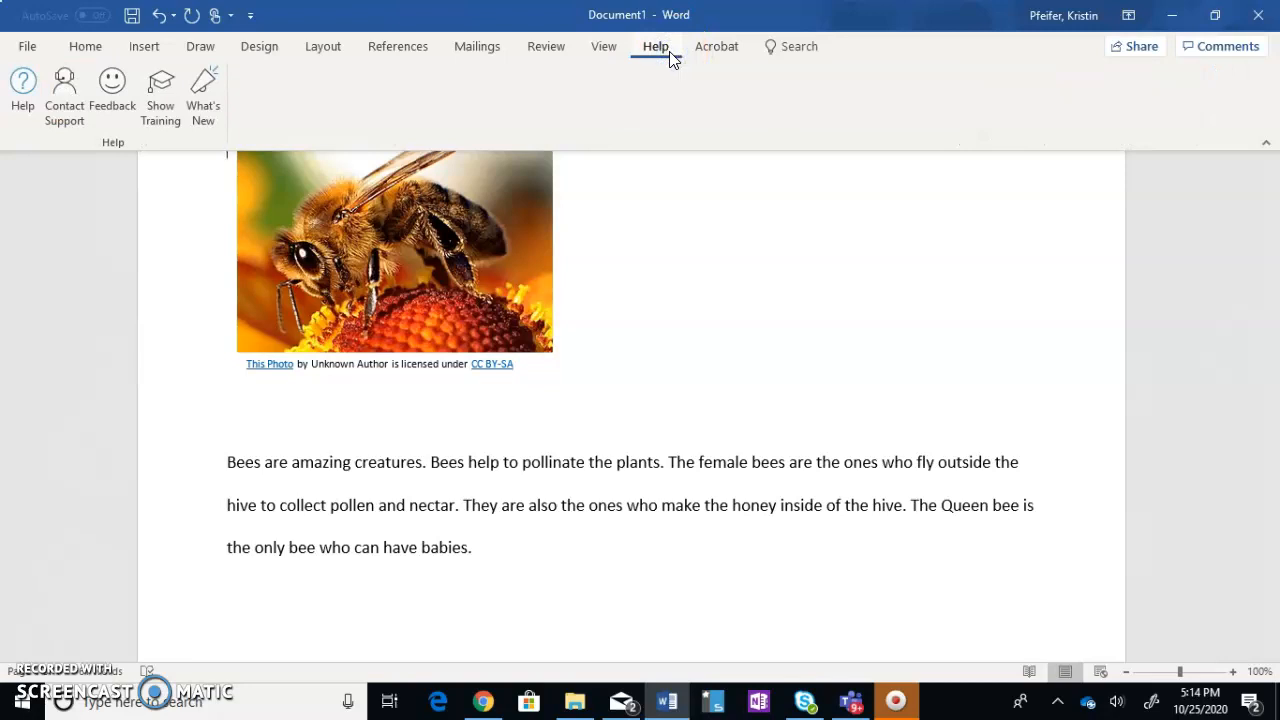
left_click(28, 108)
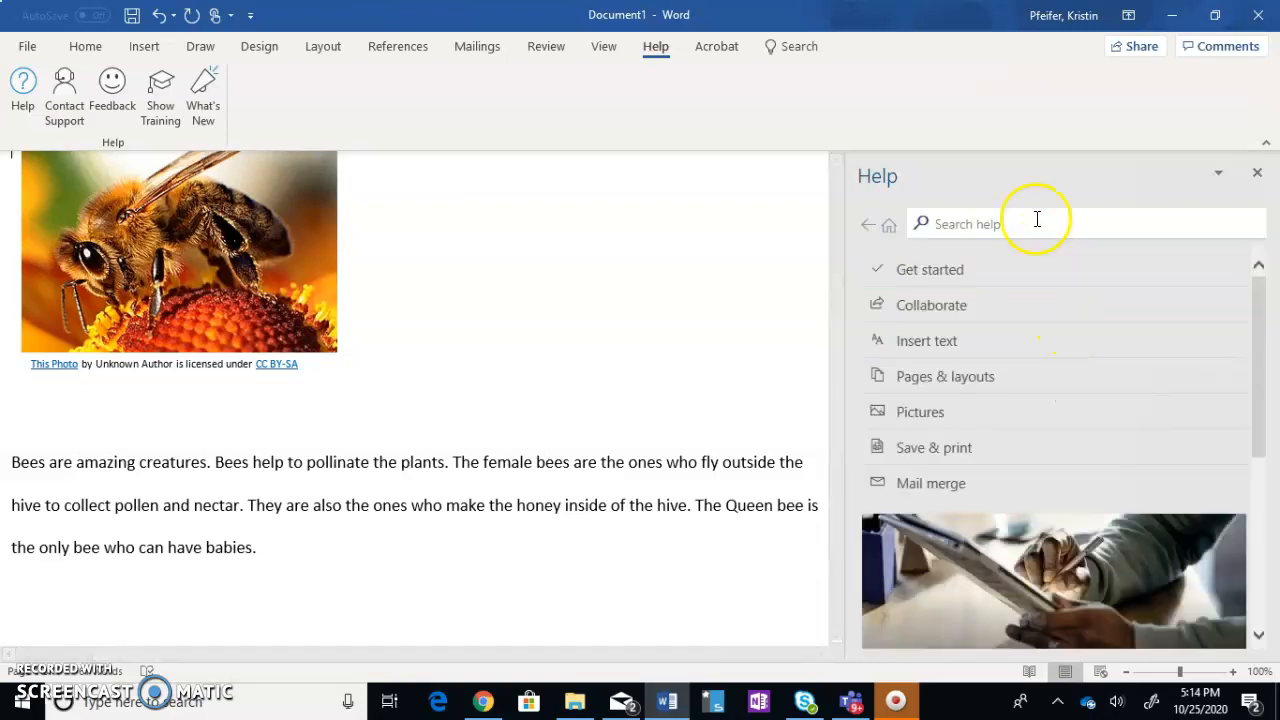
left_click(1015, 223)
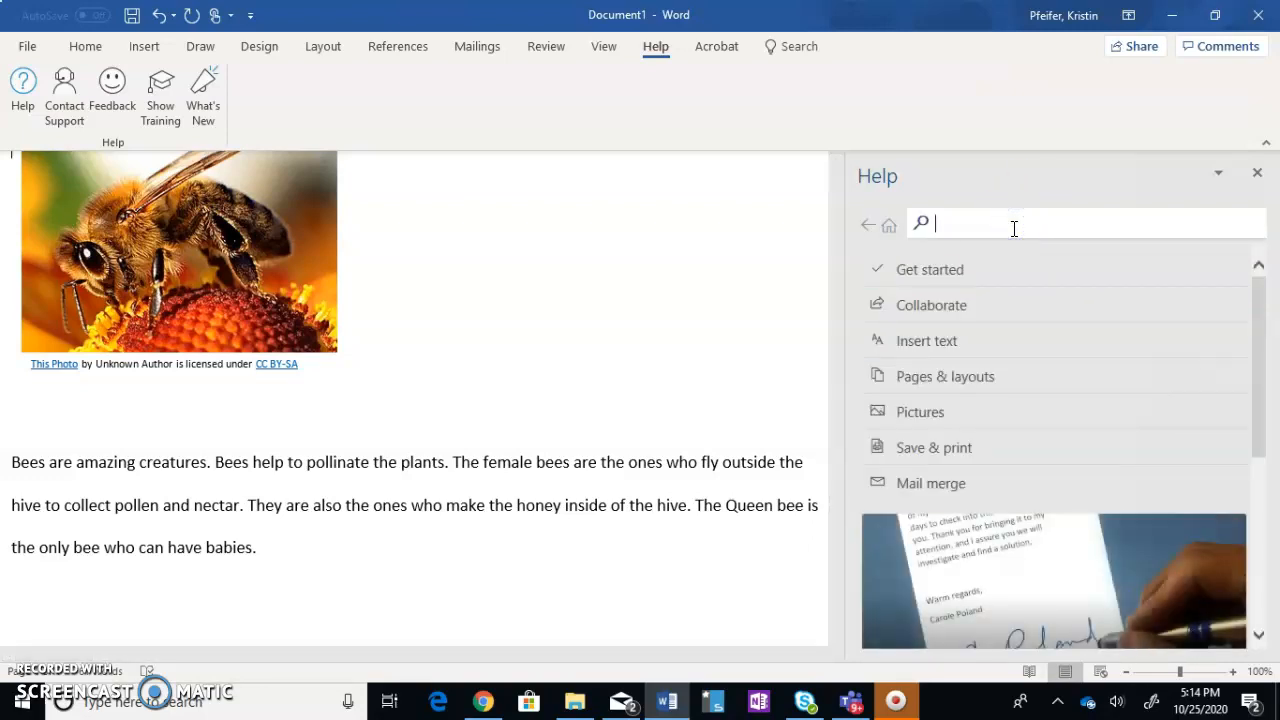